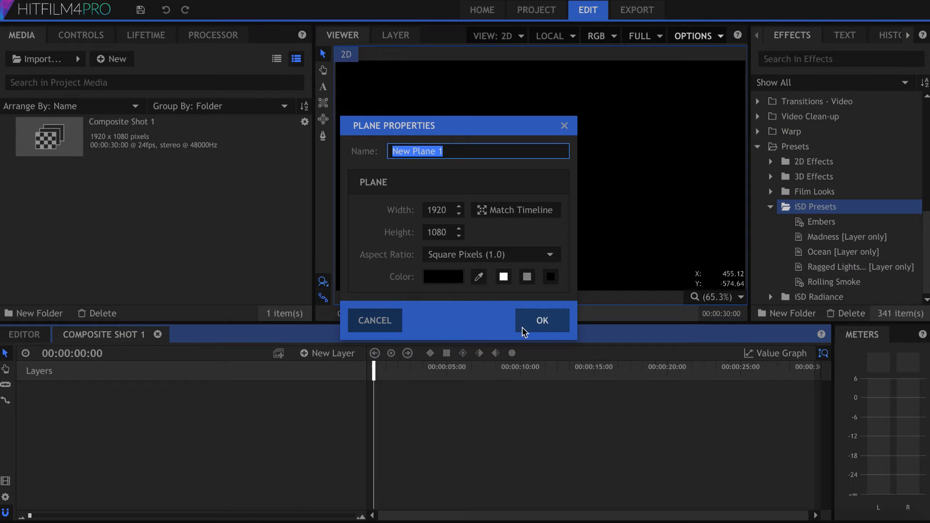
Create New Plane 1 with the Ocean preset, make it a 3D plane and rotate it 90° on X.
left_click(536, 319)
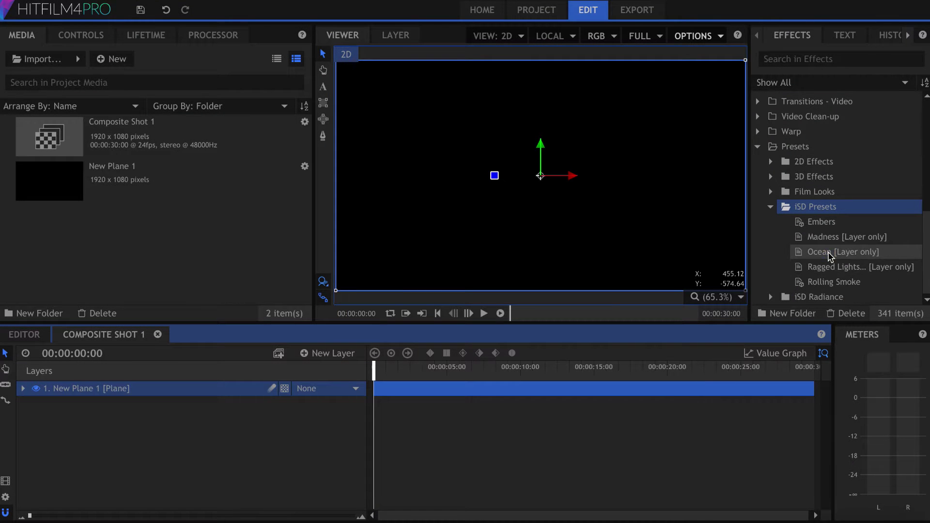
left_click_drag(818, 253, 195, 391)
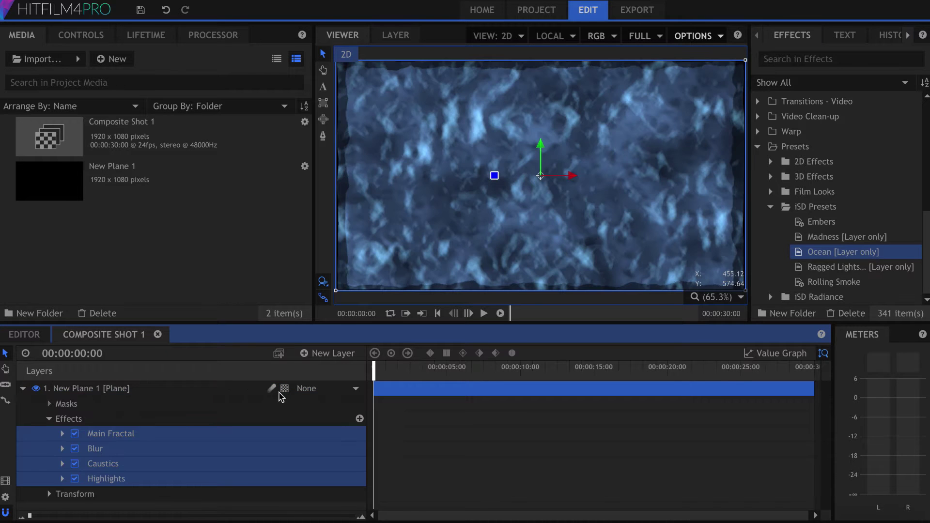
left_click(80, 34)
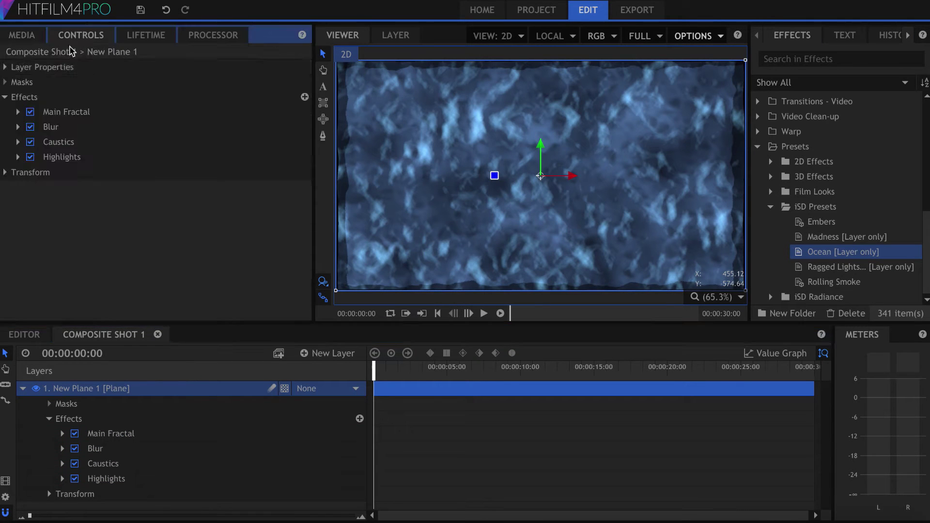
left_click(4, 173)
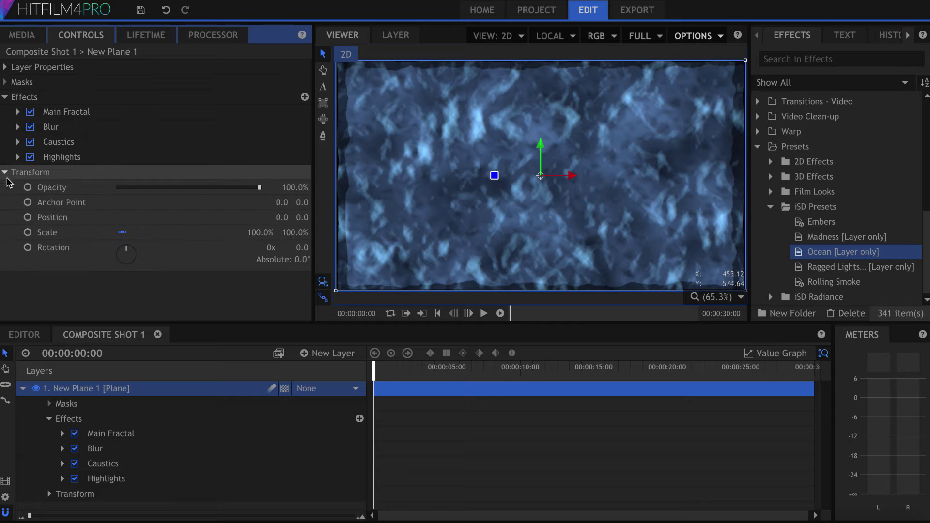
left_click(284, 388)
left_click(296, 419)
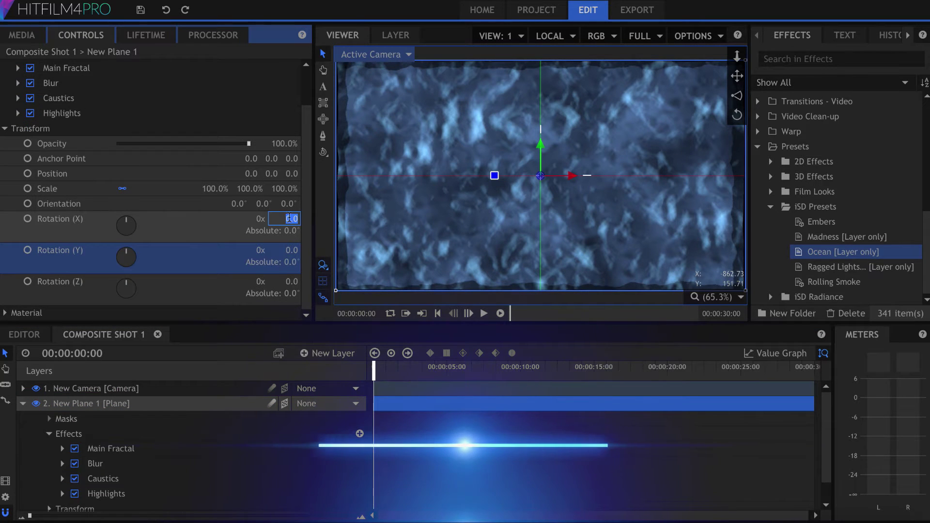
left_click_drag(271, 219, 288, 219)
Orbit the camera to view the ocean plane at an angle and play back the animation.
left_click(322, 152)
left_click_drag(475, 204, 516, 244)
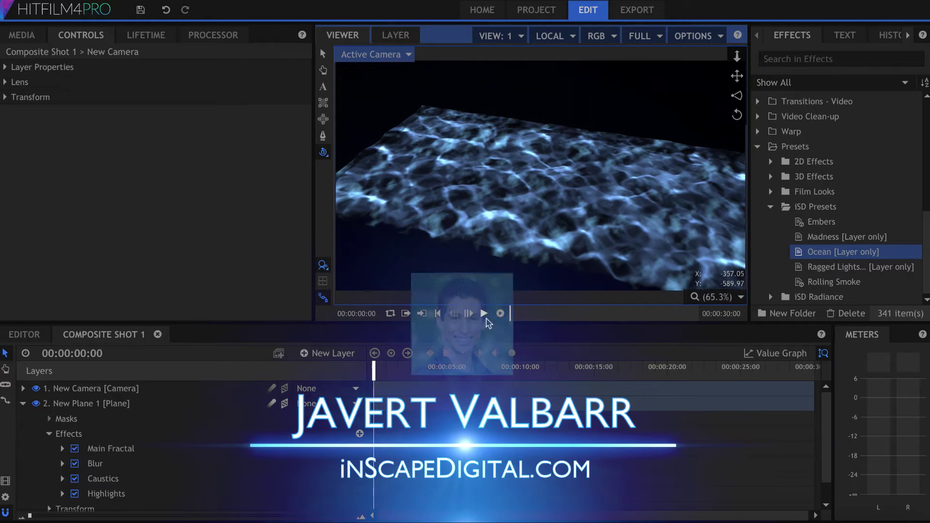
left_click(484, 313)
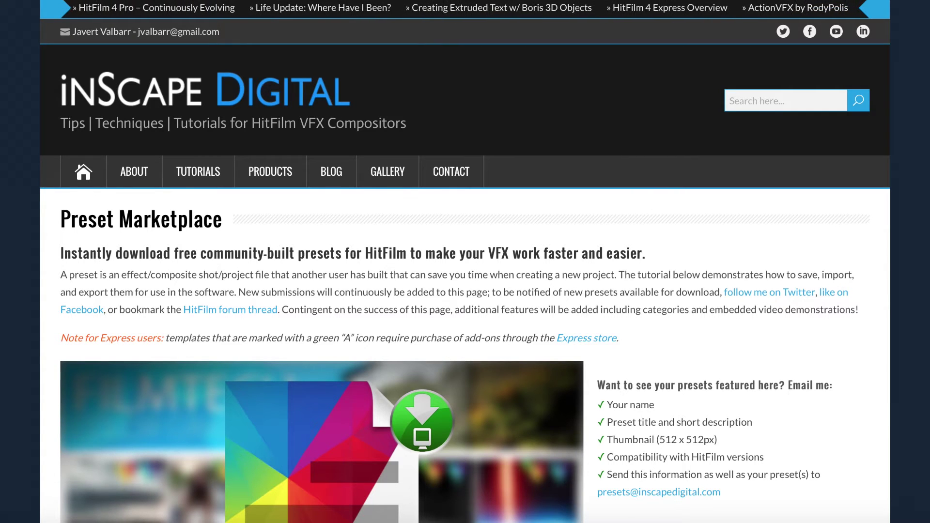
scroll(465, 261, "down", 2)
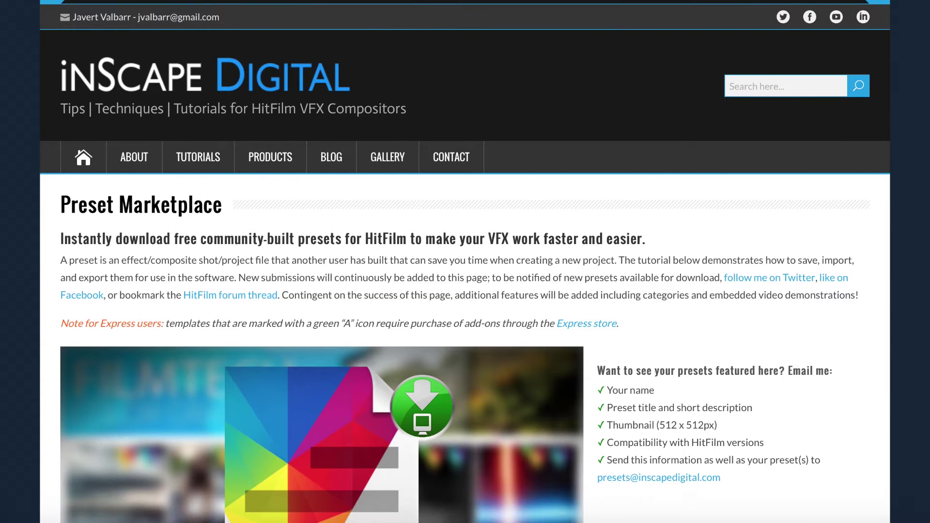
scroll(465, 261, "down", 2)
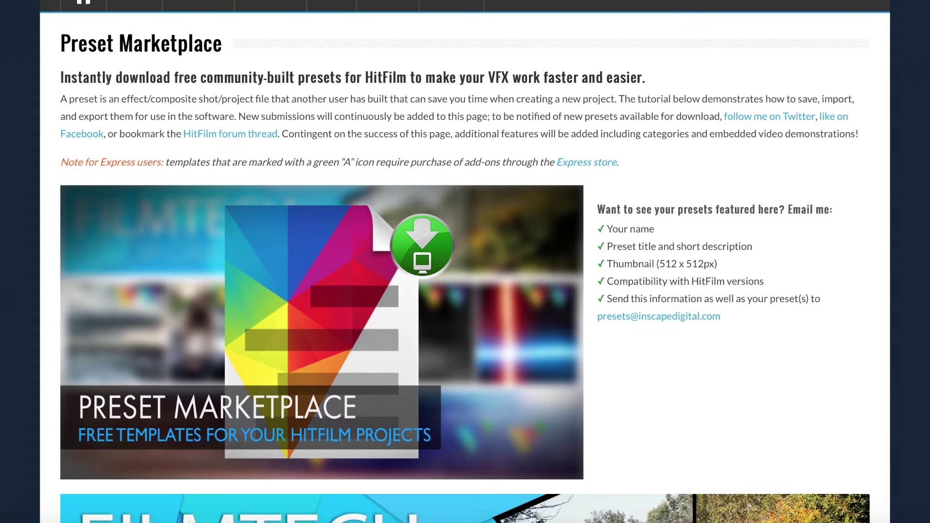
scroll(465, 261, "down", 8)
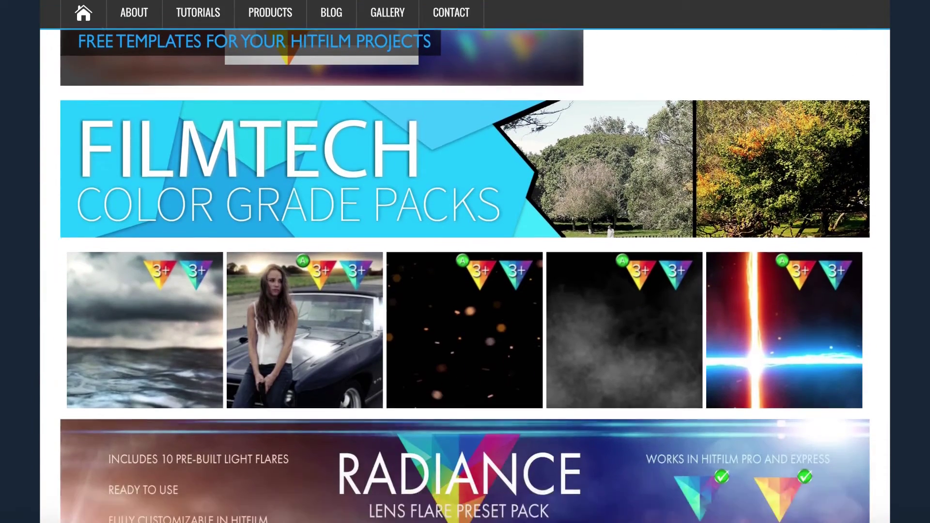
scroll(465, 261, "down", 1)
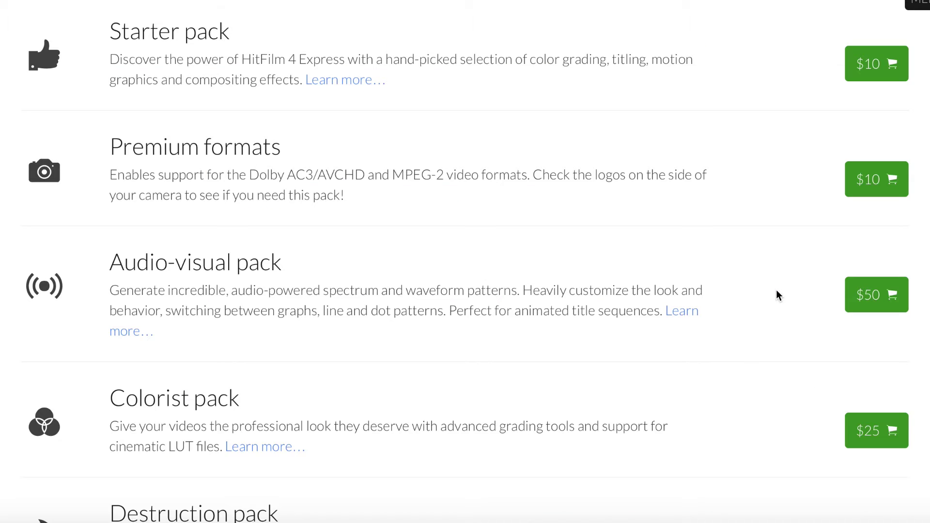
Extract Ragged Lightsword.zip in Downloads and select Ragged Lightsword Preset.hfpr in the extracted folder.
scroll(776, 290, "down", 2)
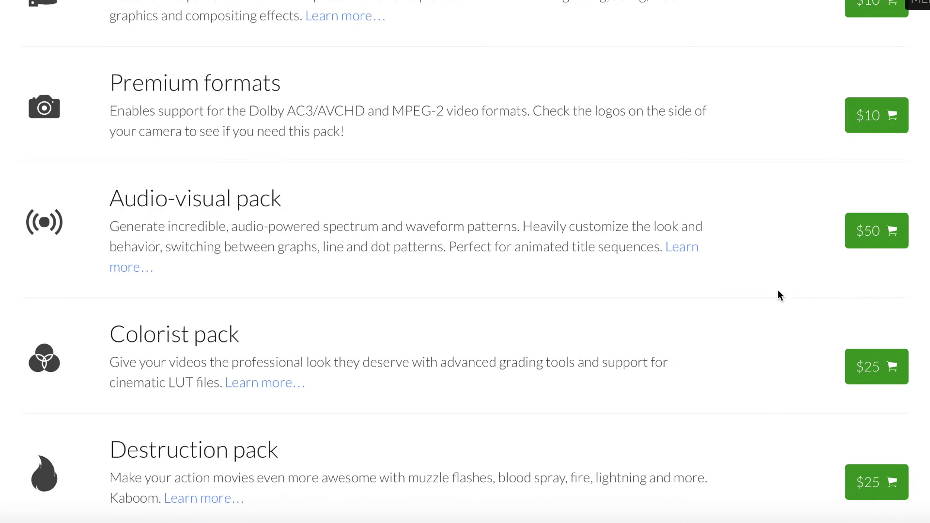
scroll(777, 295, "down", 8)
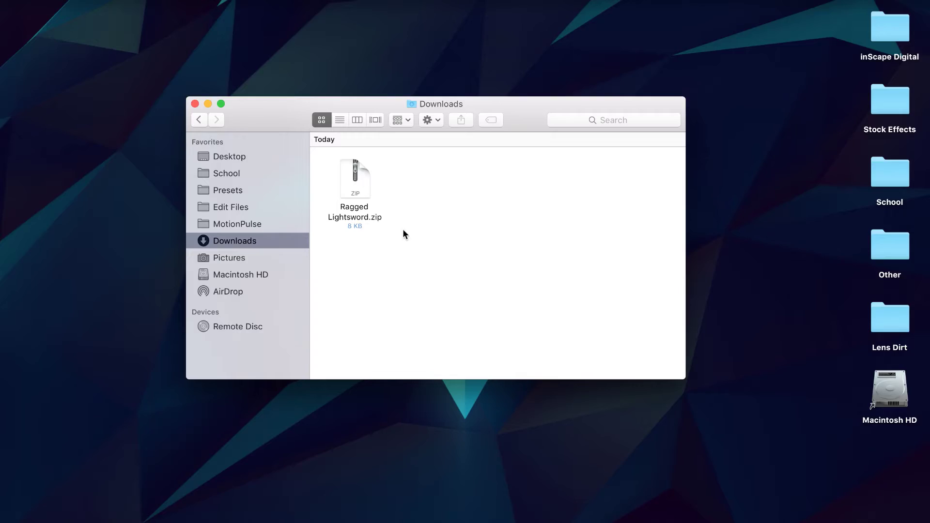
double_click(360, 179)
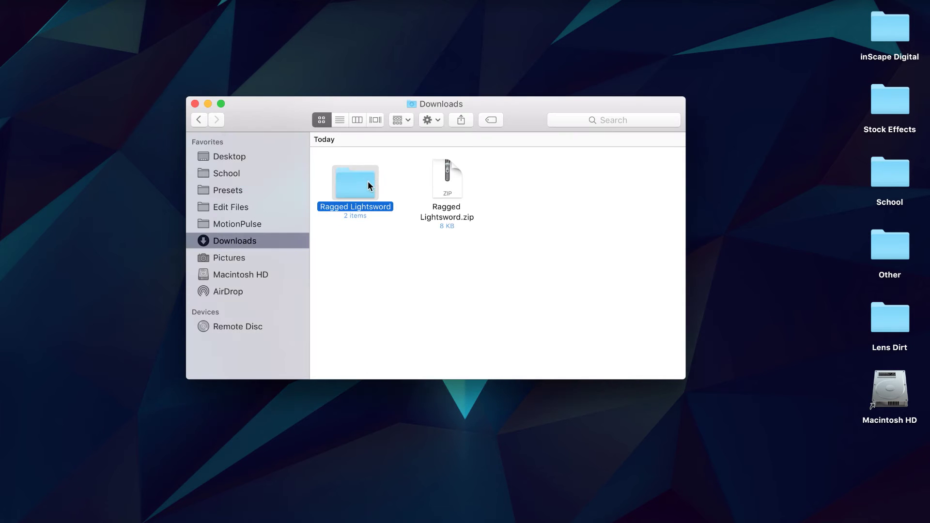
double_click(365, 181)
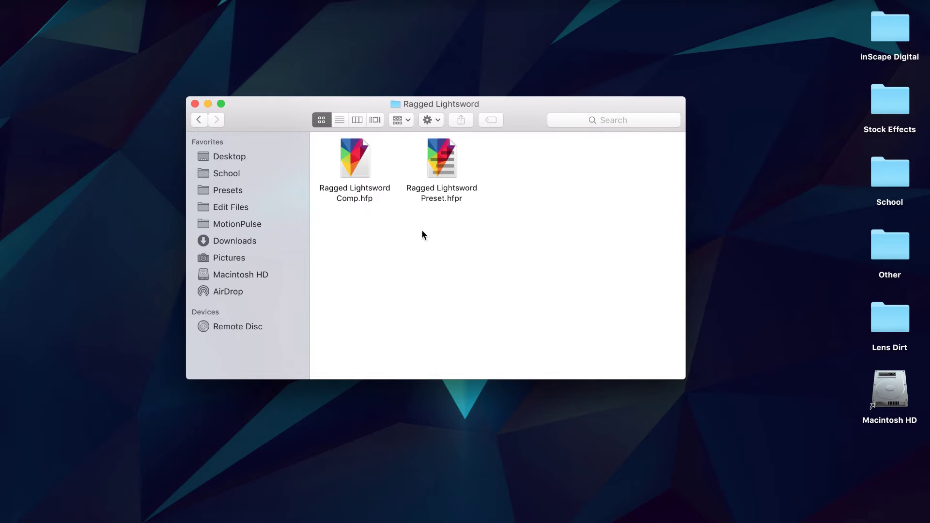
left_click(366, 175)
double_click(441, 174)
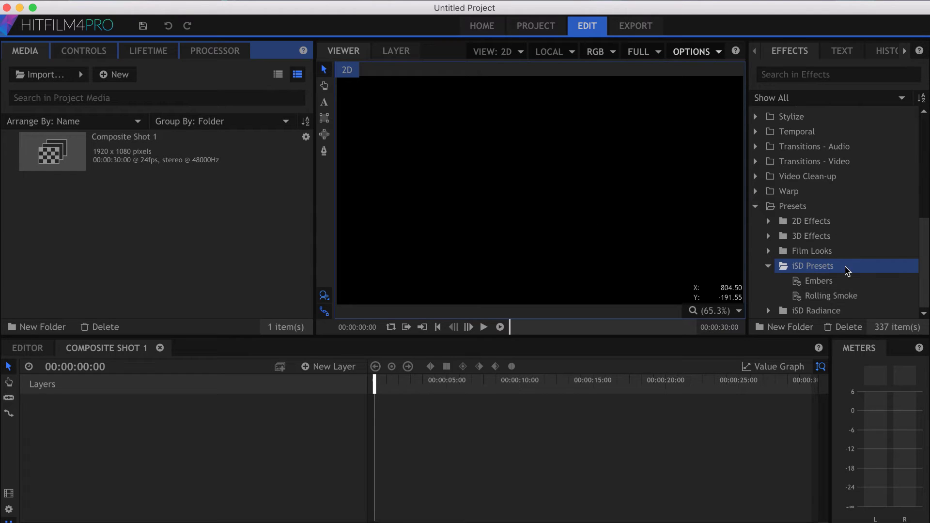
Import Ragged Lightsword Preset.hfpr into the iSD Presets effects folder.
right_click(847, 268)
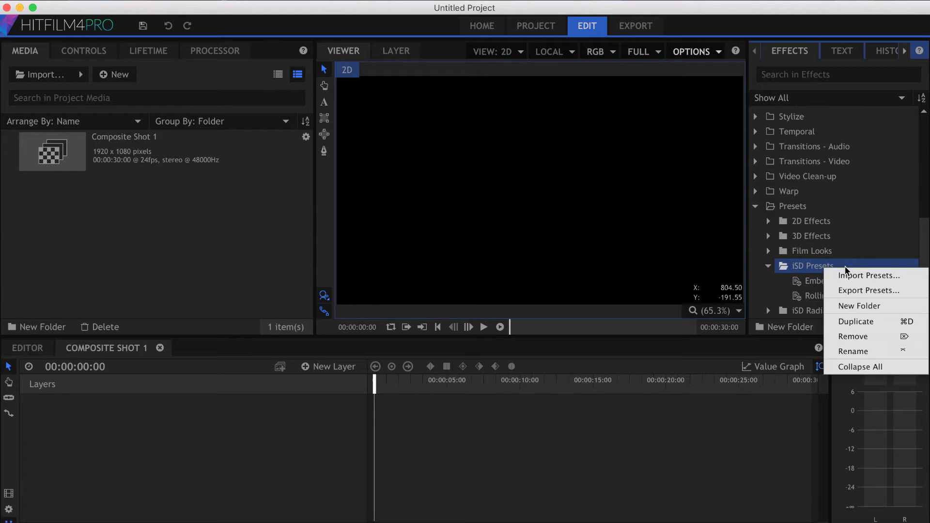
left_click(901, 276)
double_click(328, 87)
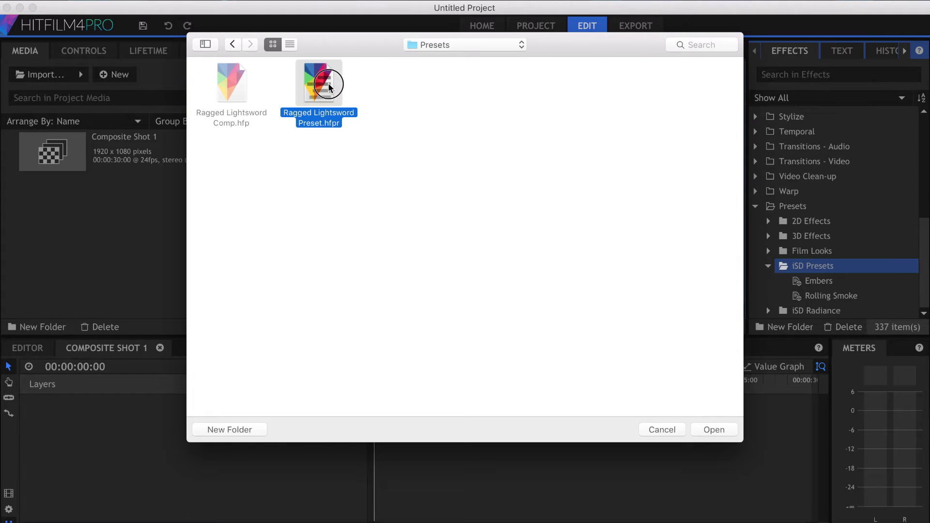
scroll(857, 298, "down", 1)
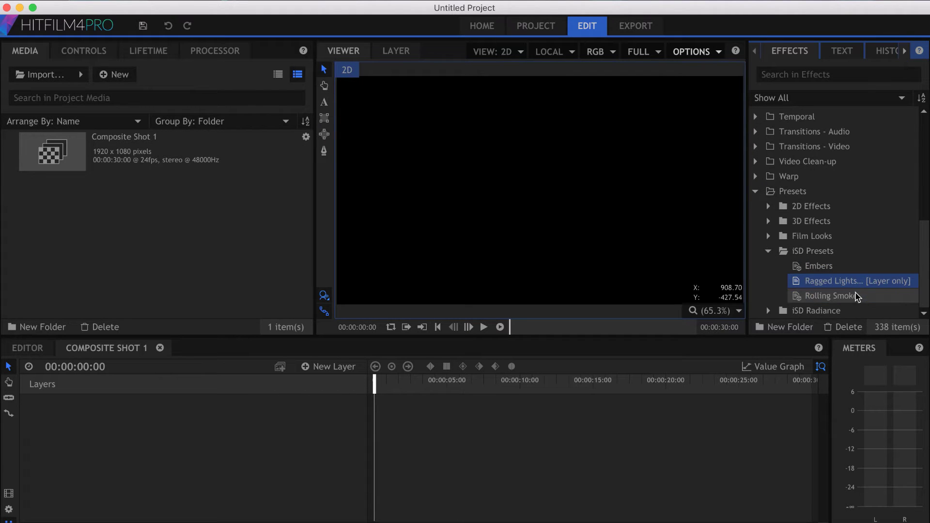
Add a new plane with the Ragged Lightsword preset and reposition the blade's two points.
left_click(329, 367)
left_click(328, 386)
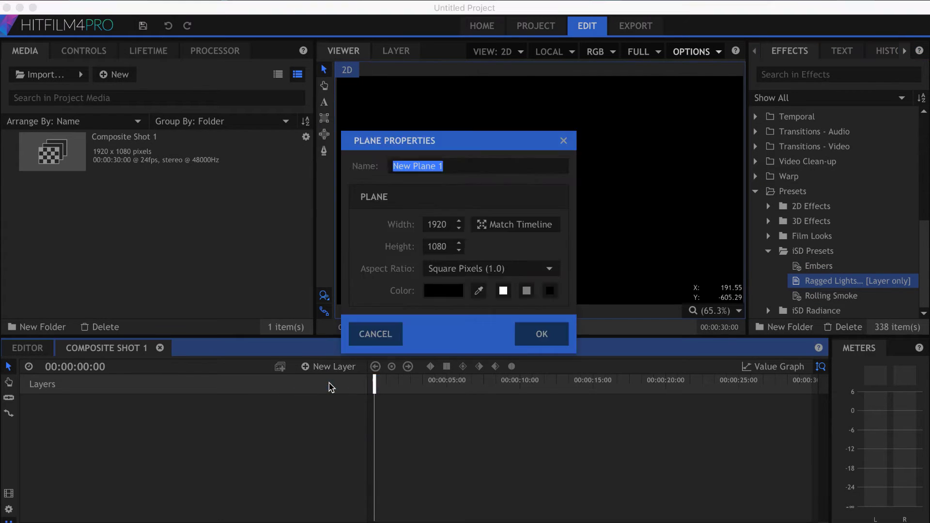
left_click(541, 334)
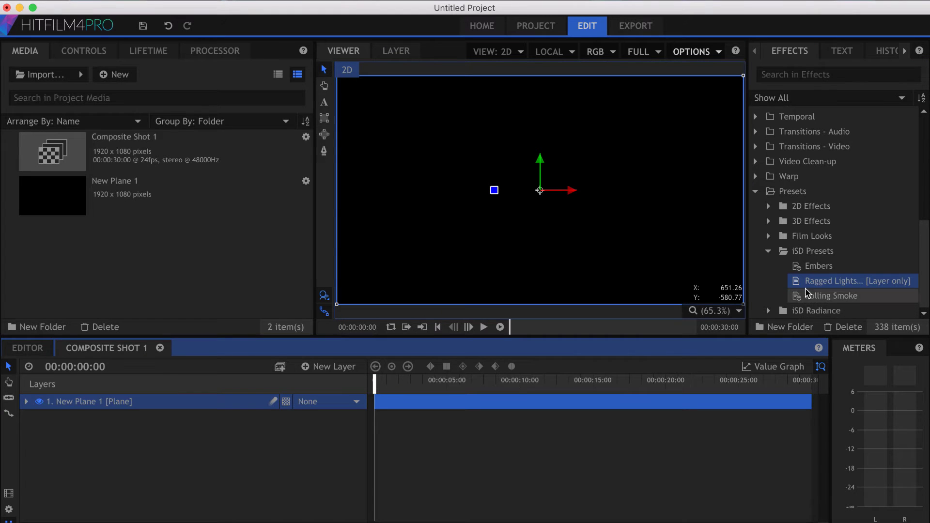
left_click_drag(794, 286, 198, 409)
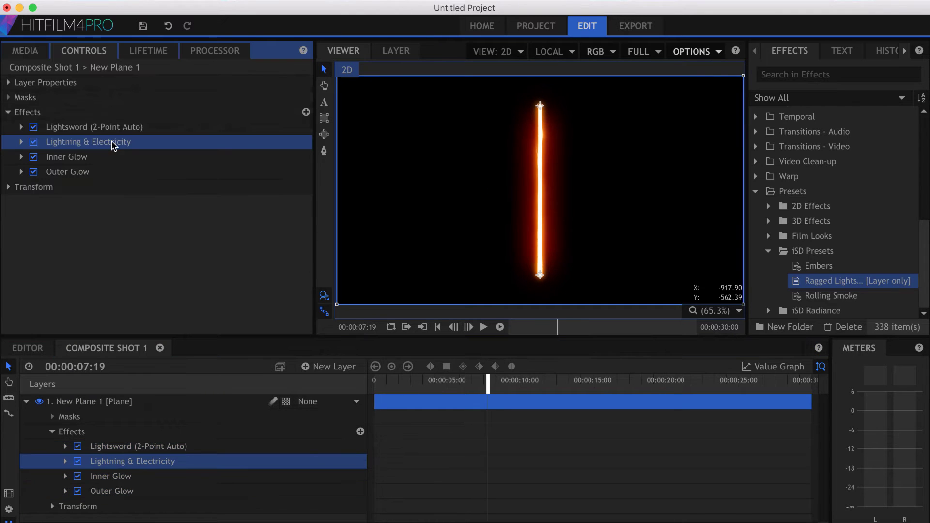
left_click(109, 128)
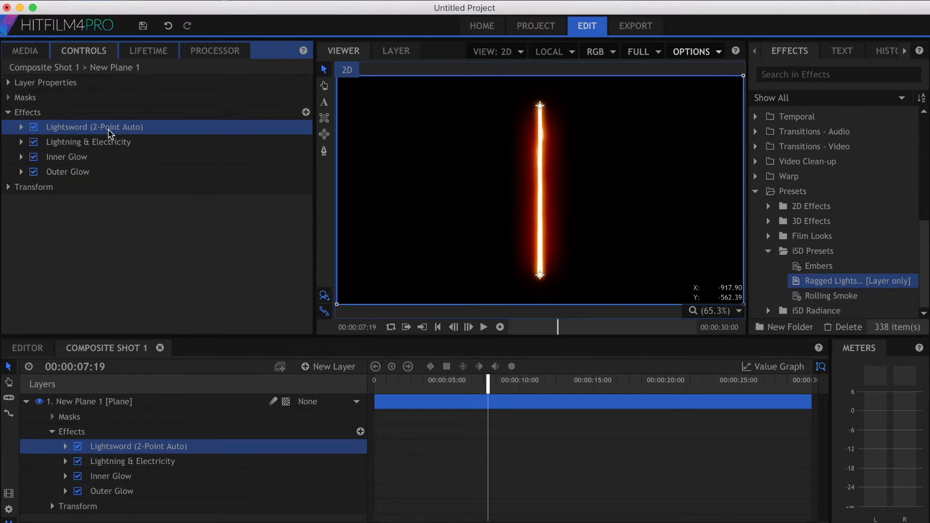
left_click_drag(541, 114, 411, 120)
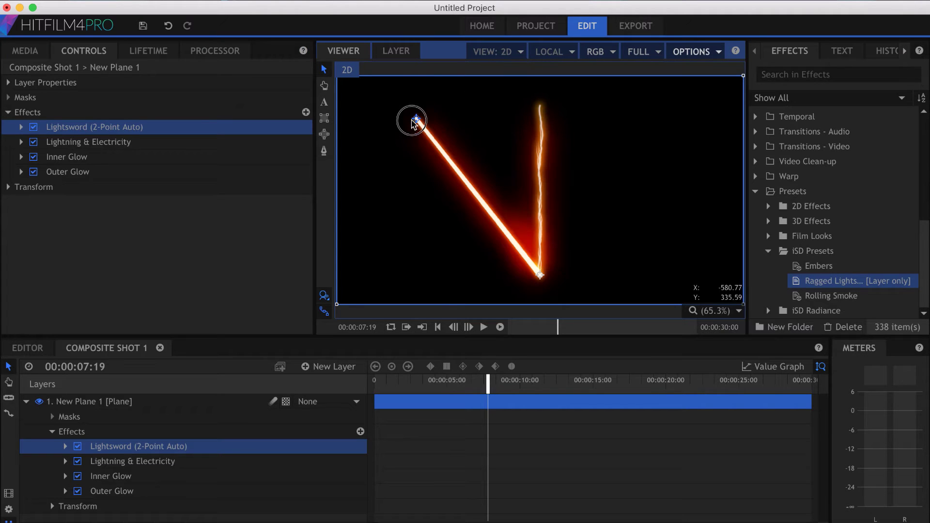
left_click(651, 126)
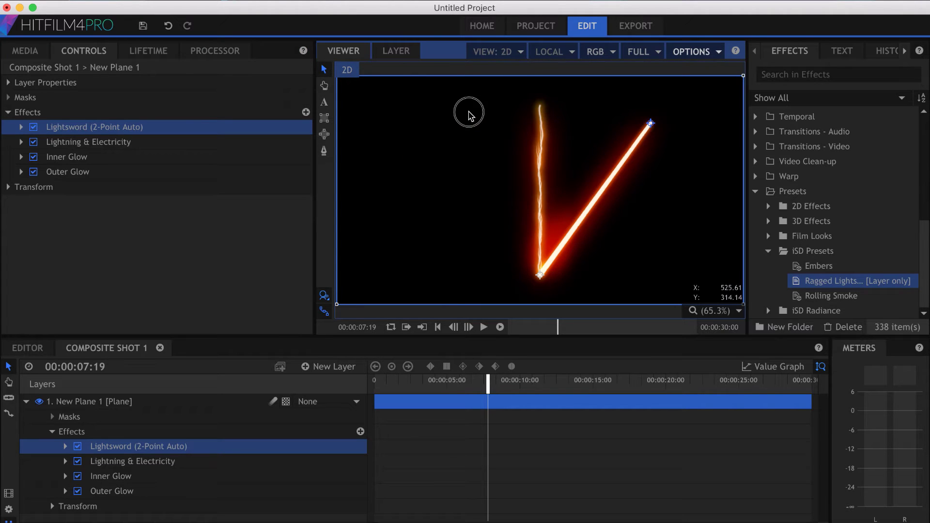
left_click_drag(468, 115, 443, 113)
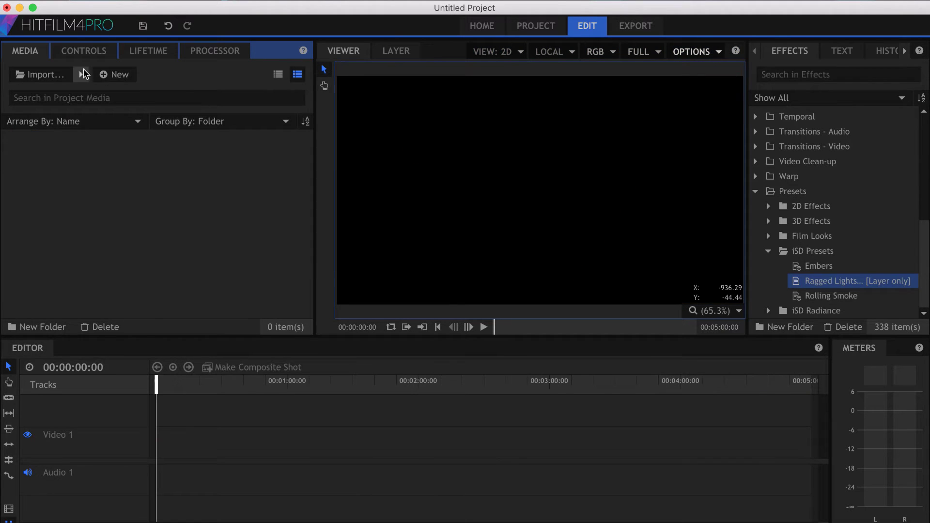
Import Ragged Lightsword Comp.hfp as a composite shot and select its Lightsword layer.
left_click(83, 74)
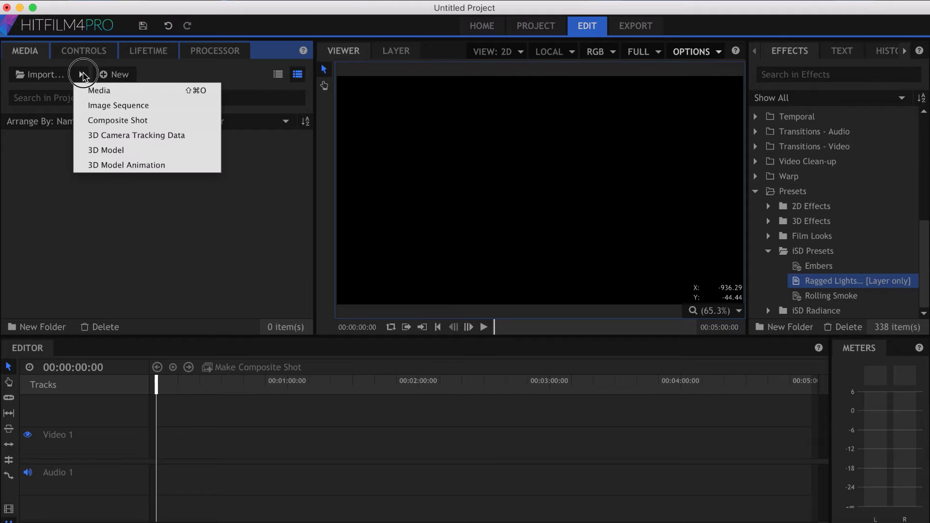
left_click(160, 129)
left_click(282, 124)
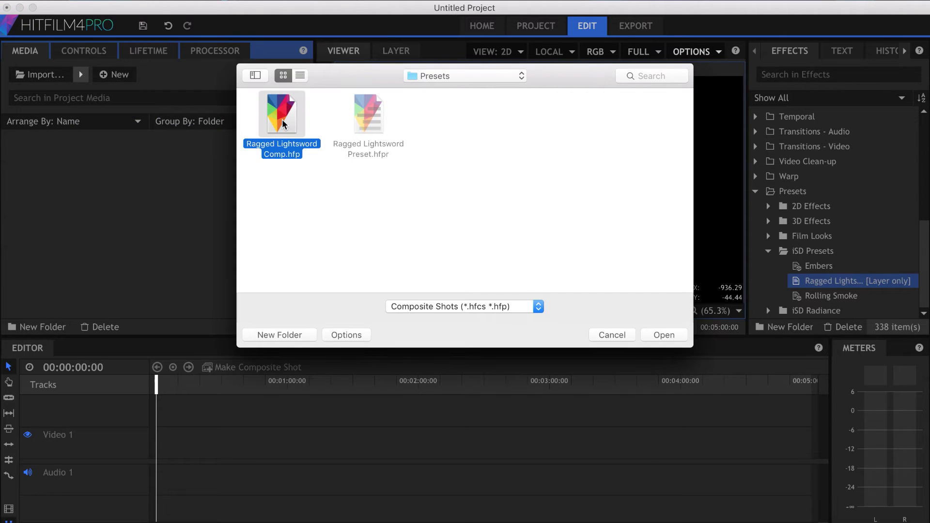
double_click(283, 124)
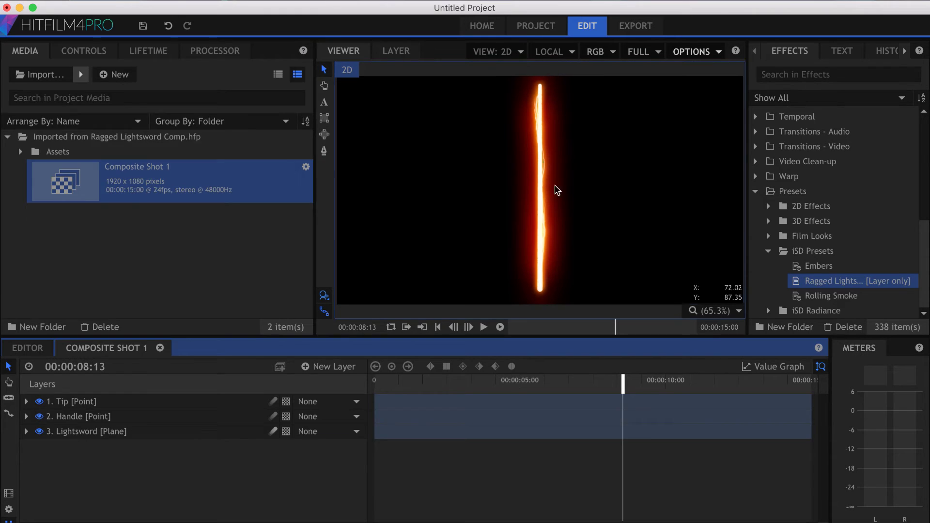
left_click(556, 189)
left_click(8, 112)
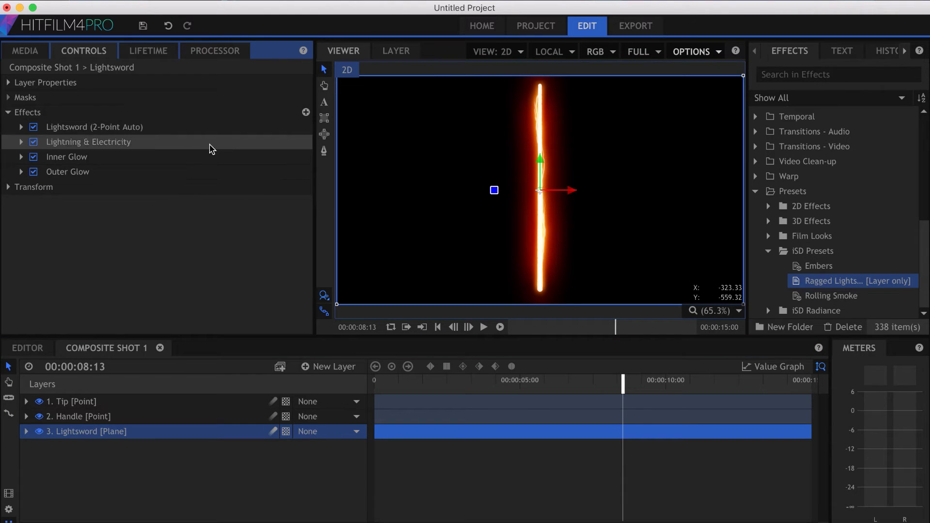
left_click(170, 415)
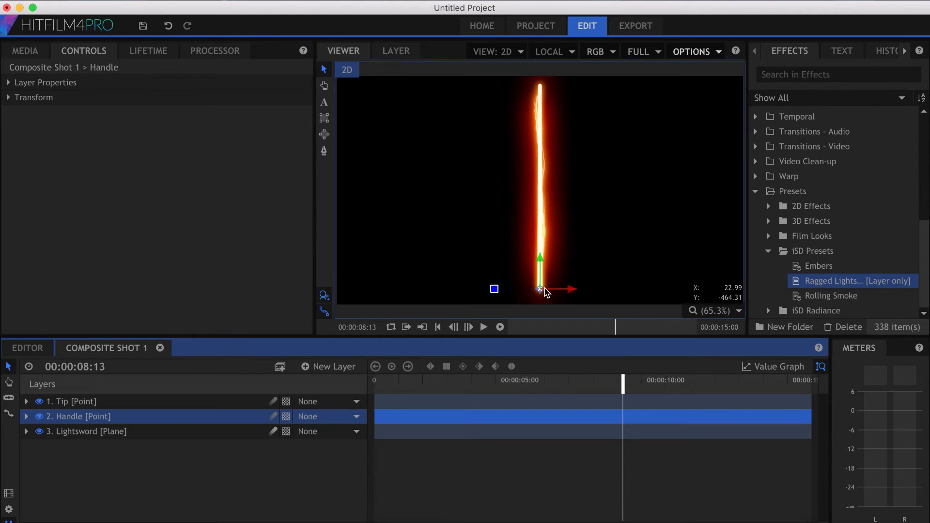
left_click_drag(544, 289, 398, 204)
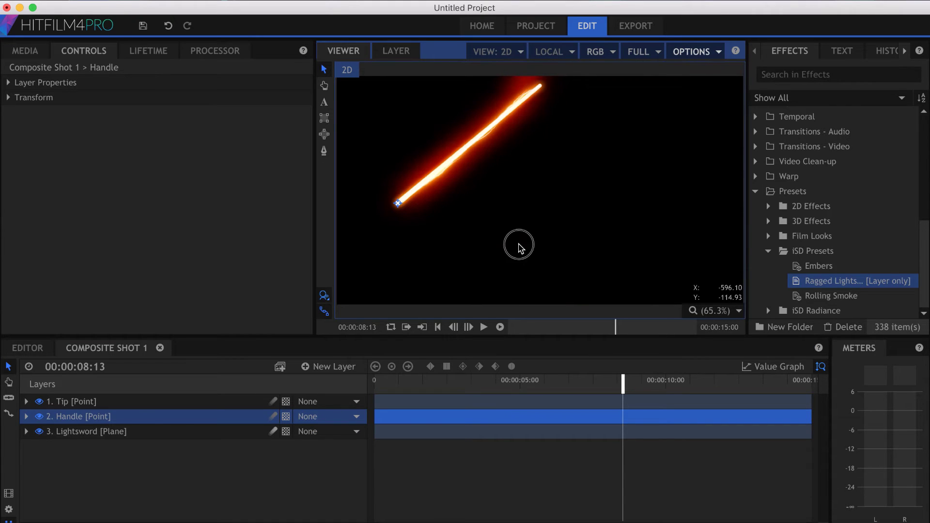
left_click_drag(518, 247, 419, 273)
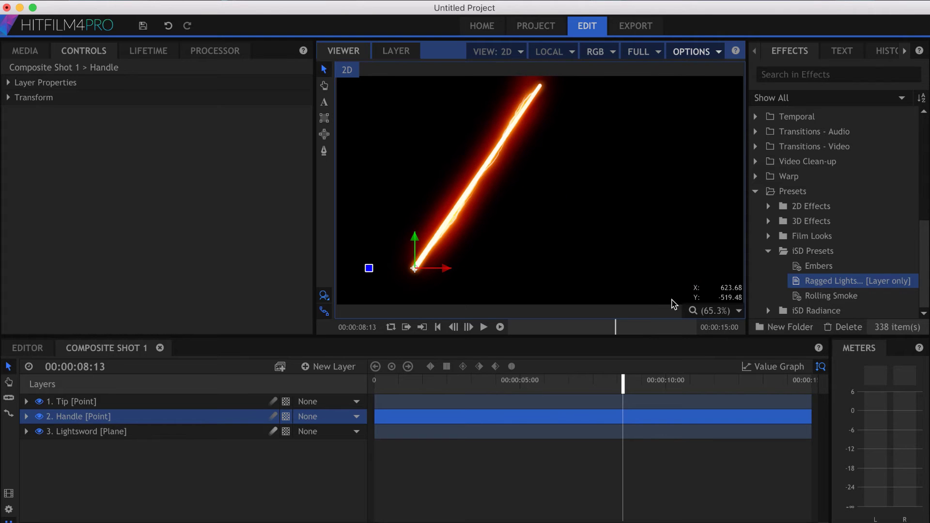
key("super+z")
left_click(278, 465)
left_click(330, 365)
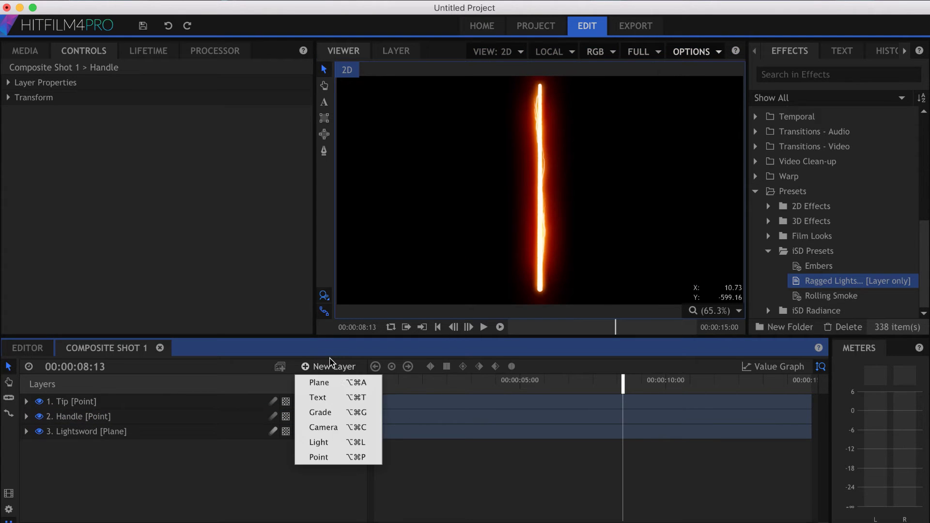
left_click(203, 477)
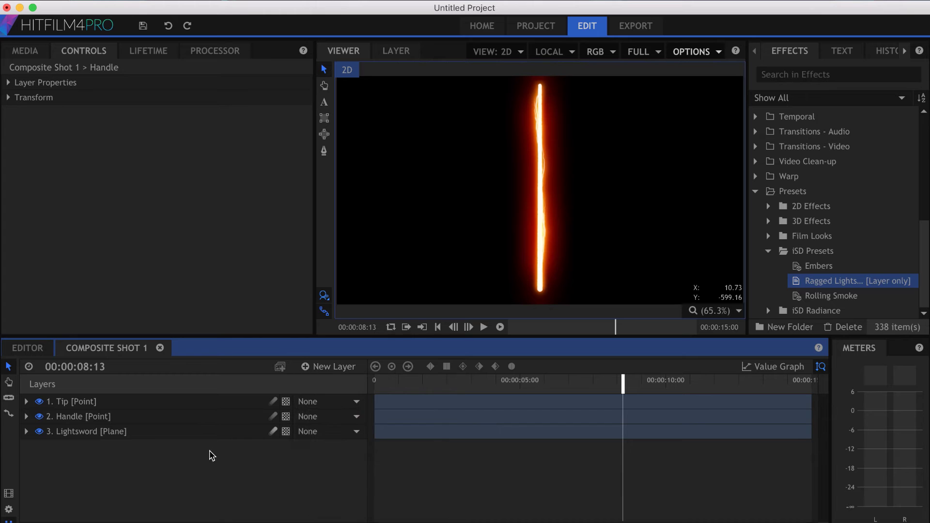
left_click(16, 52)
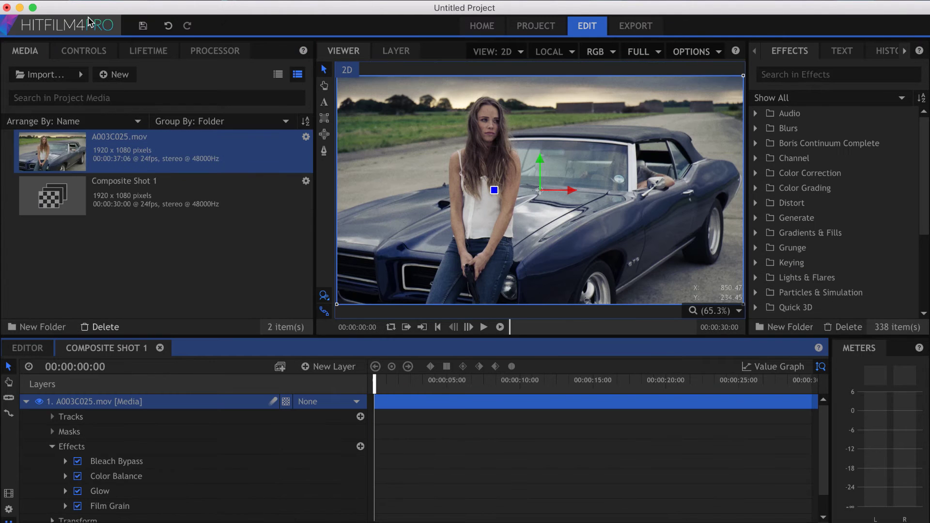
Raise the car layer's Glow intensity from 1.1 to about 3.7.
left_click(82, 51)
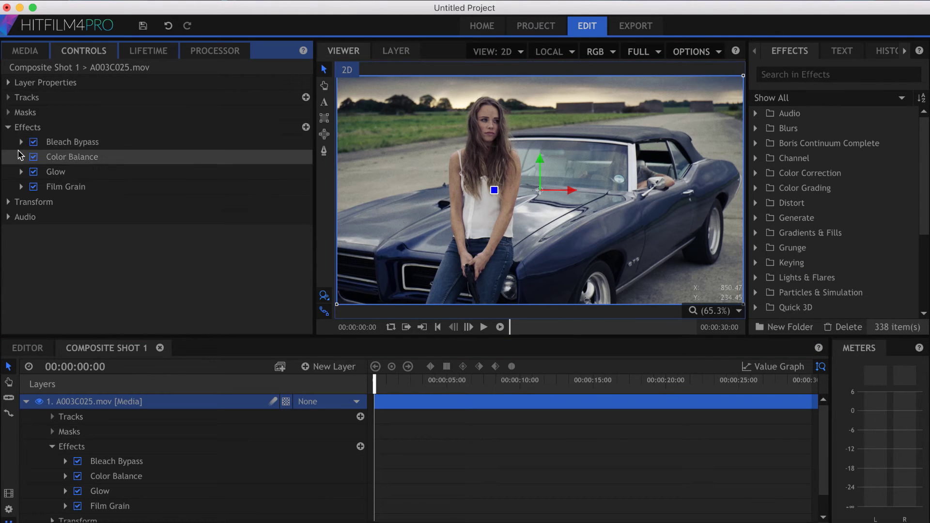
left_click(21, 171)
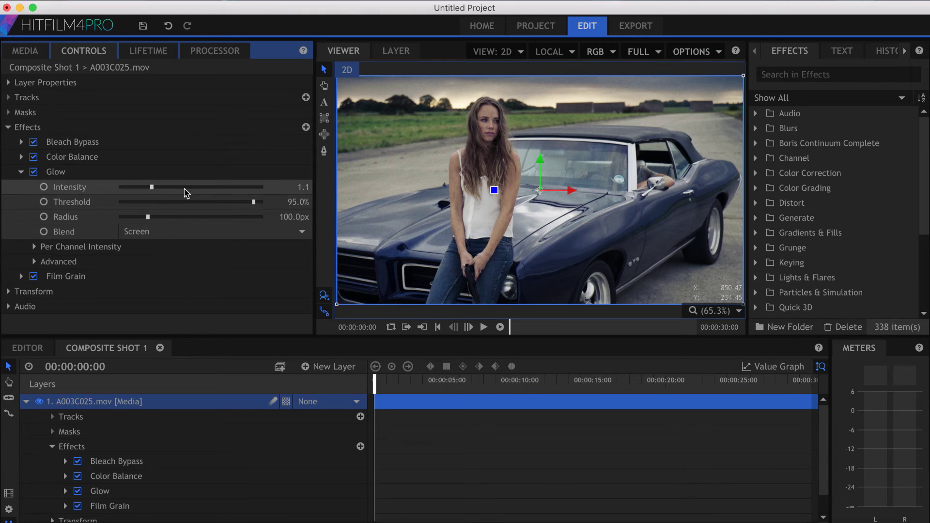
left_click(168, 188)
left_click_drag(193, 190, 257, 195)
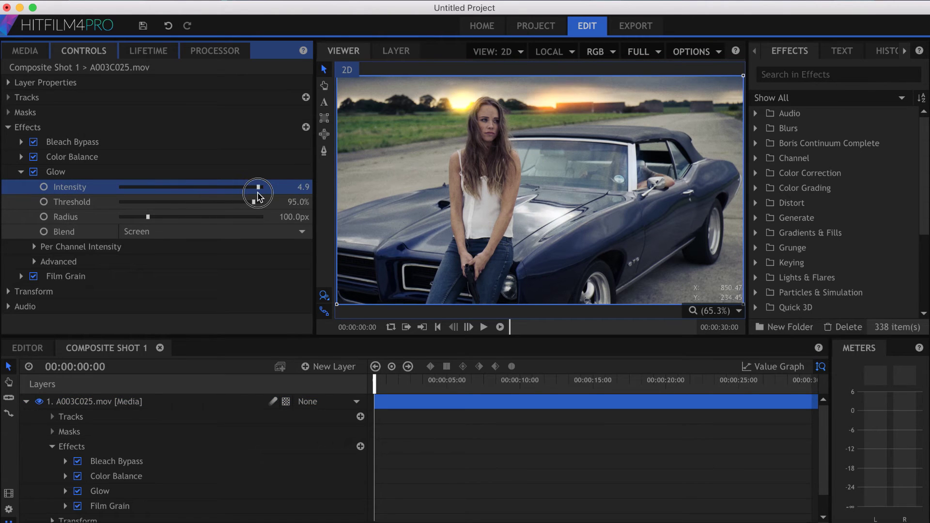
left_click_drag(172, 195, 198, 199)
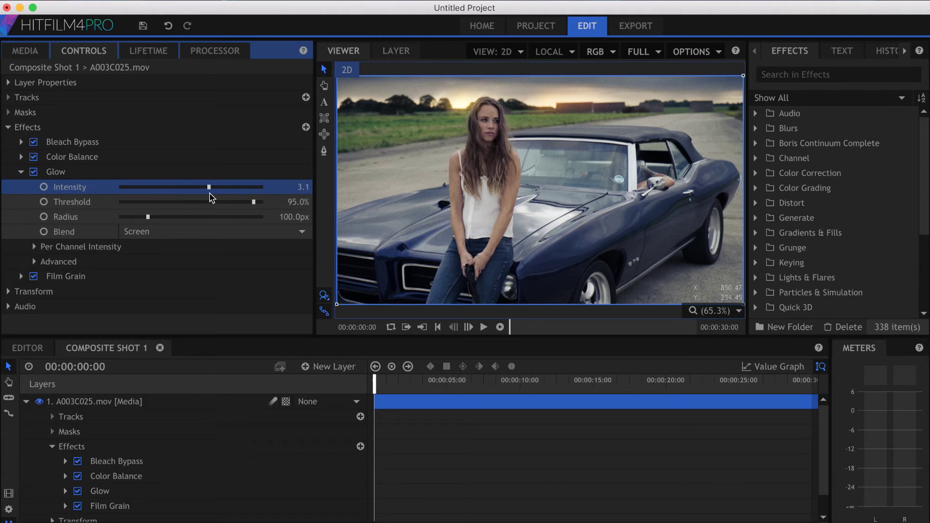
left_click_drag(209, 188, 226, 189)
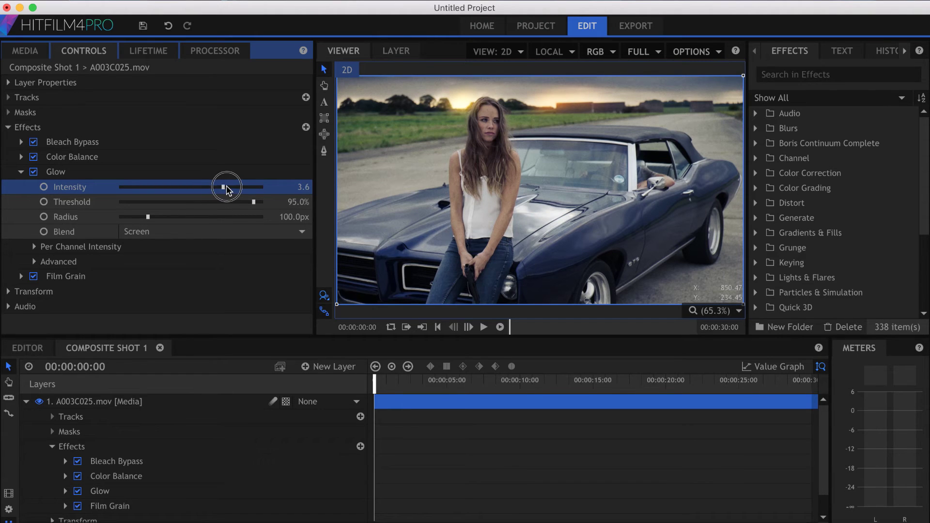
left_click(20, 171)
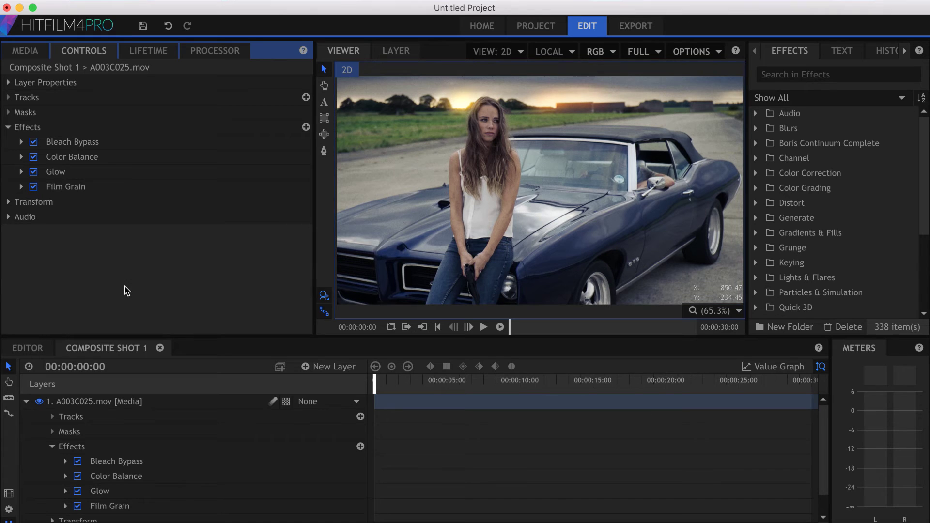
Scrub through the car clip to preview the brighter sunset grade.
left_click(550, 503)
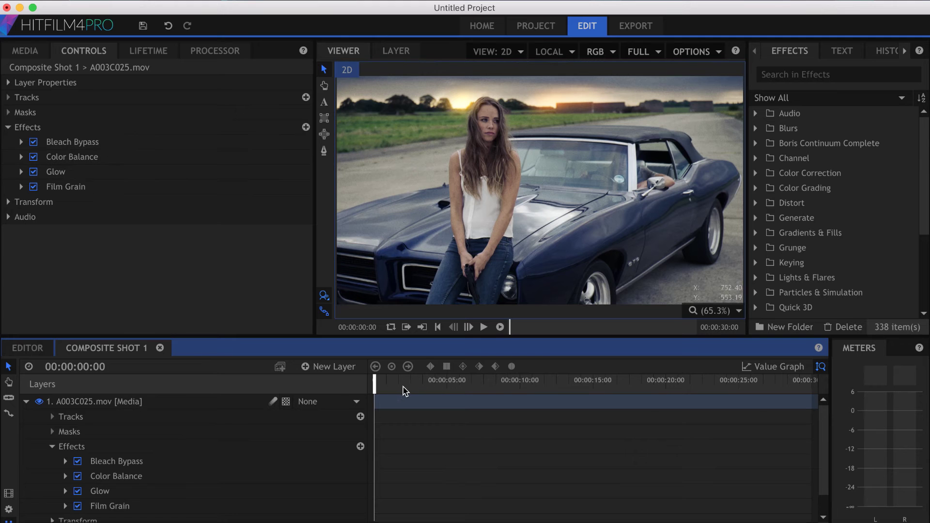
left_click_drag(405, 391, 305, 380)
left_click(134, 142)
Save the four grading effects as the Bleached preset under Film Looks.
left_click(134, 187, "shift")
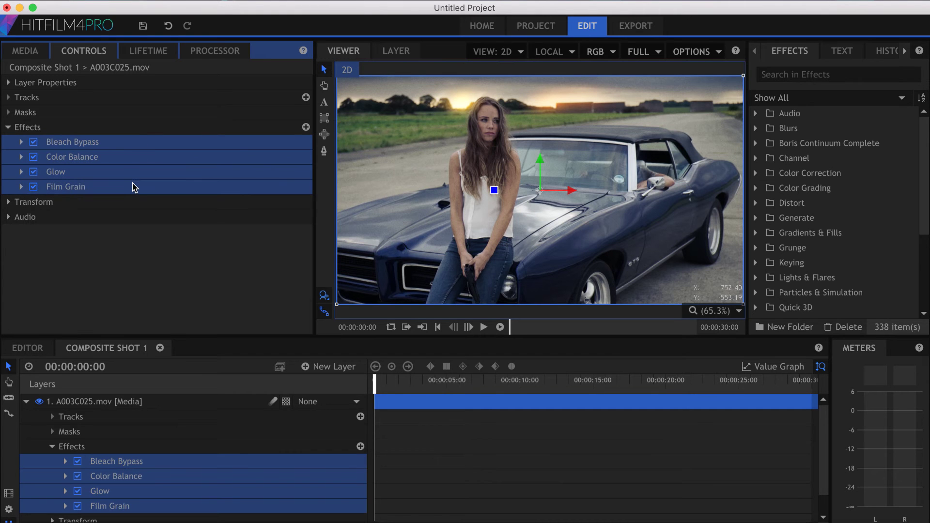
right_click(134, 186)
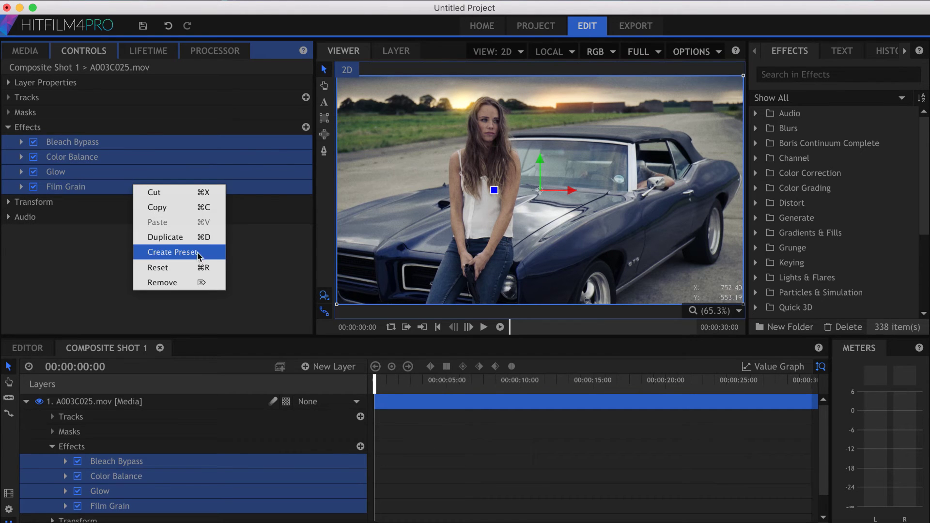
left_click(216, 258)
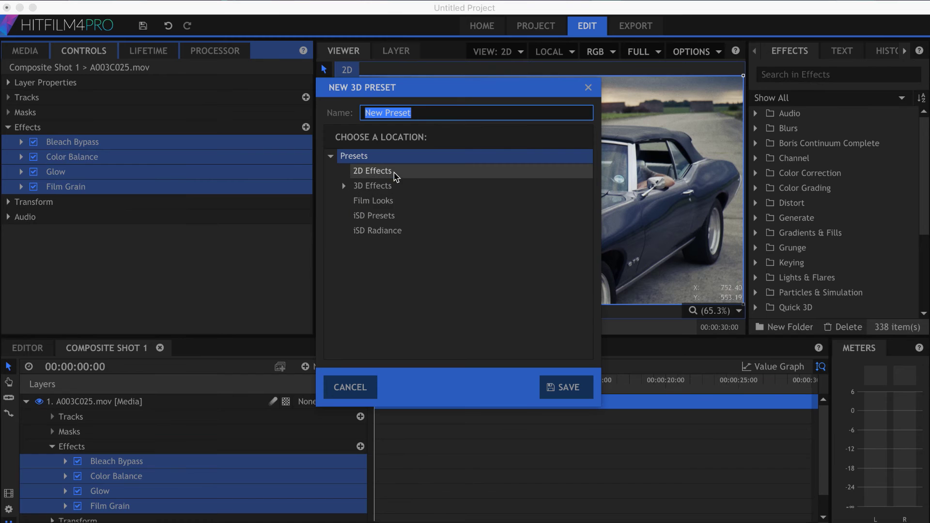
left_click(395, 200)
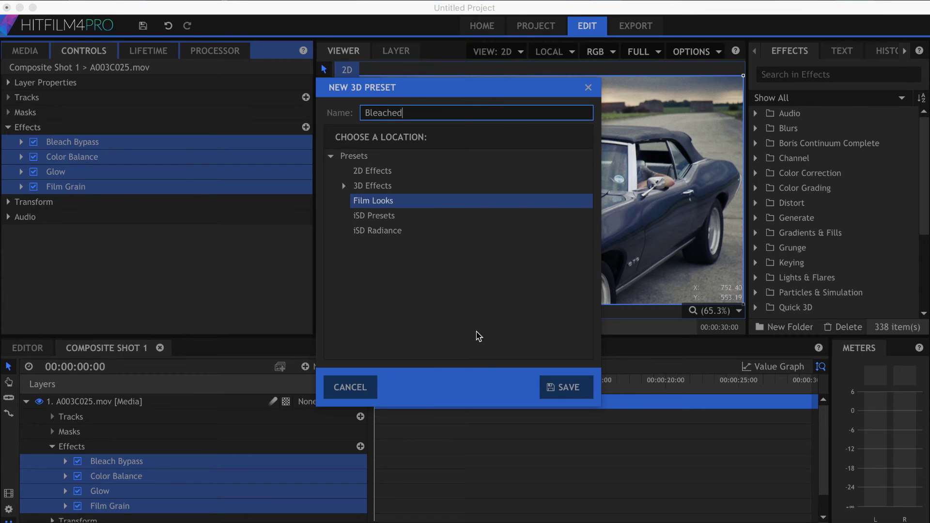
left_click(569, 390)
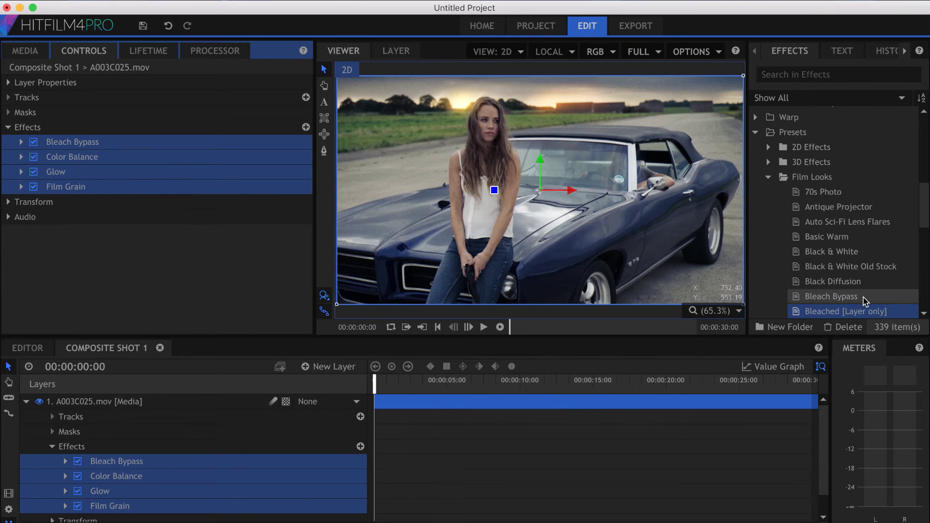
Delete the four effects from the car layer and reapply them via the Bleached preset.
scroll(864, 297, "down", 3)
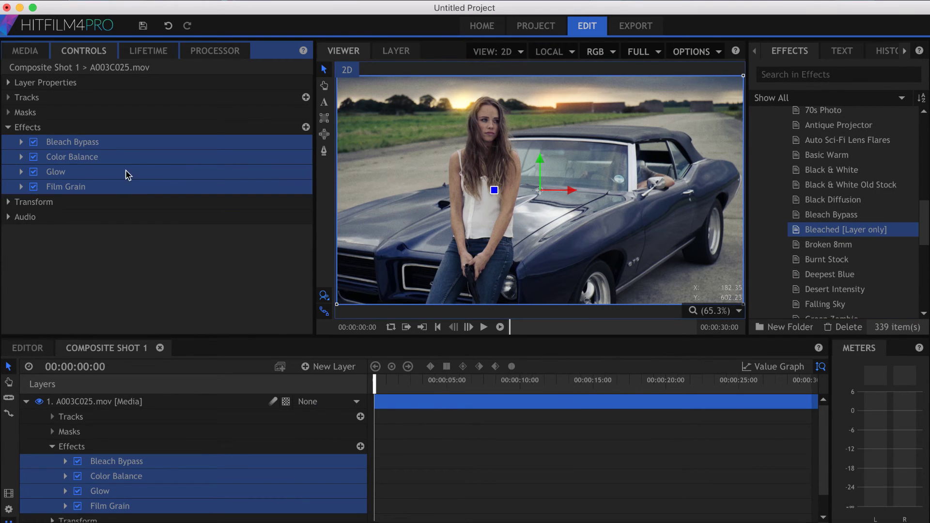
left_click(121, 186)
left_click(114, 142, "shift")
key("Delete")
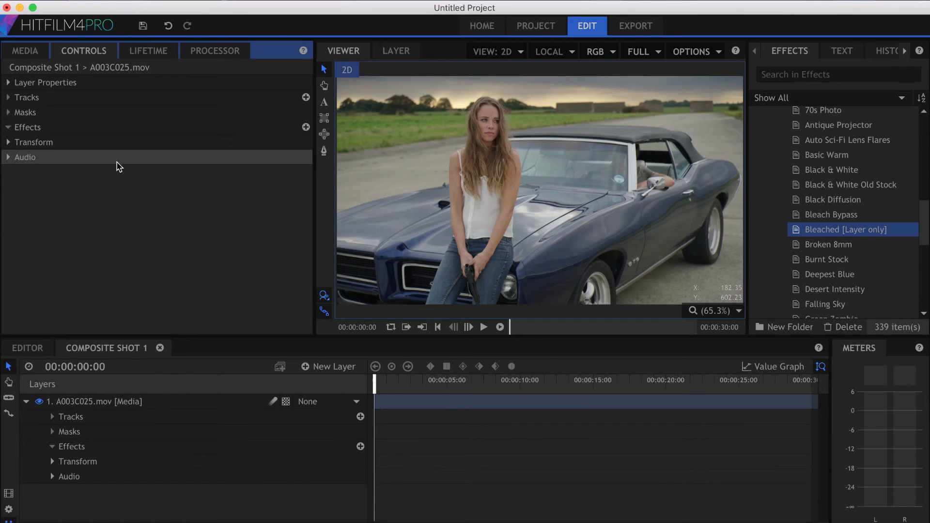
left_click_drag(830, 232, 167, 403)
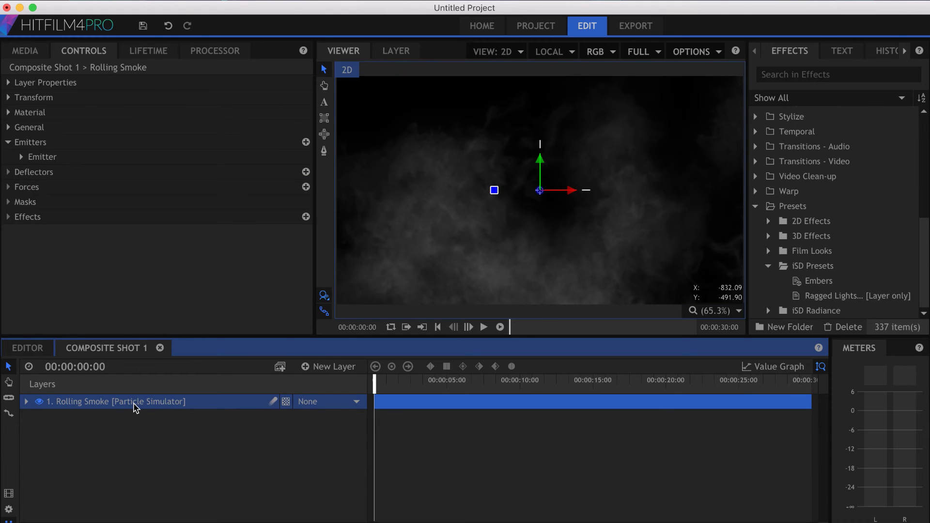
Save the smoke layer as a 3D preset named Rolling Smoke under iSD Presets.
right_click(136, 408)
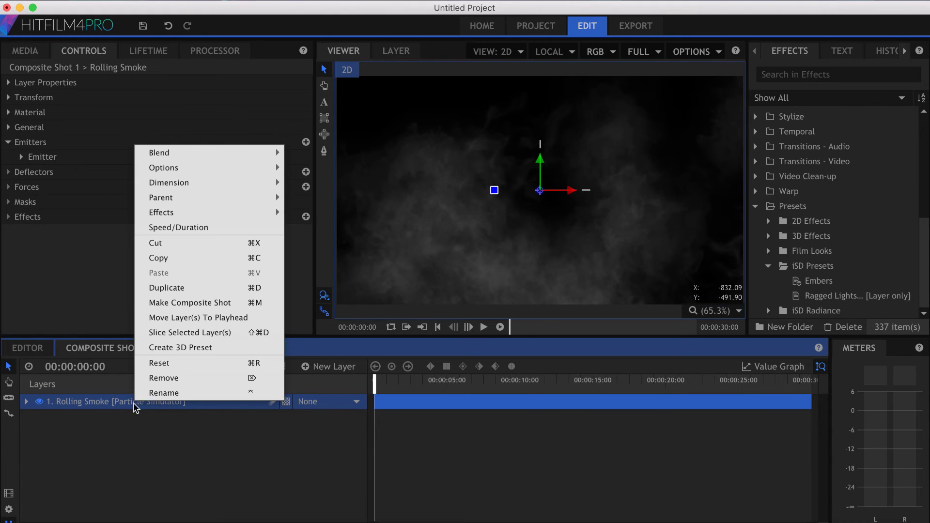
left_click(222, 355)
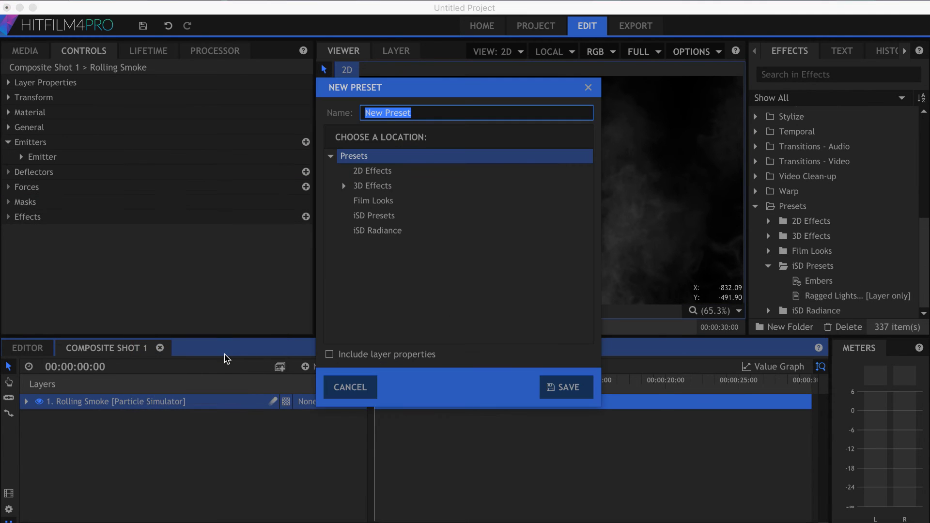
left_click(409, 216)
key("shift+Tab")
type("R")
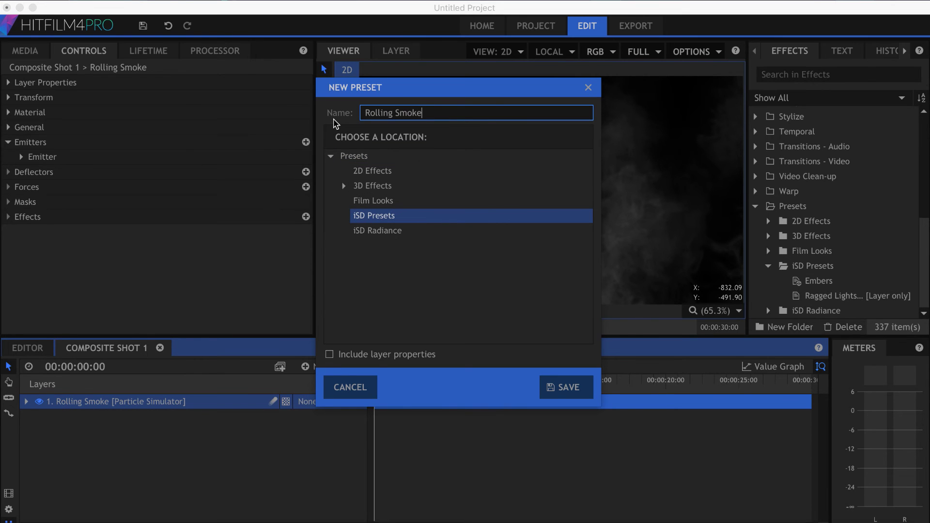
left_click(557, 387)
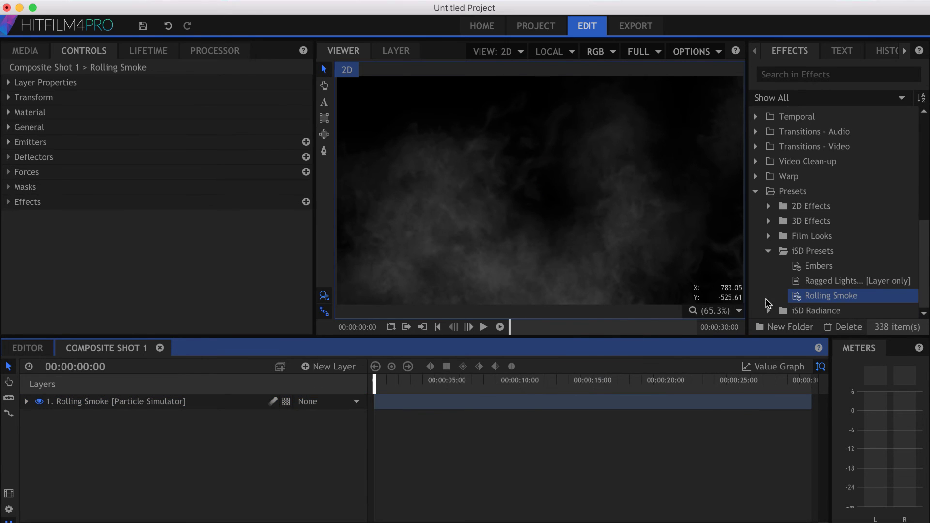
Export the Rolling Smoke preset into the Presets folder on the Desktop.
right_click(861, 296)
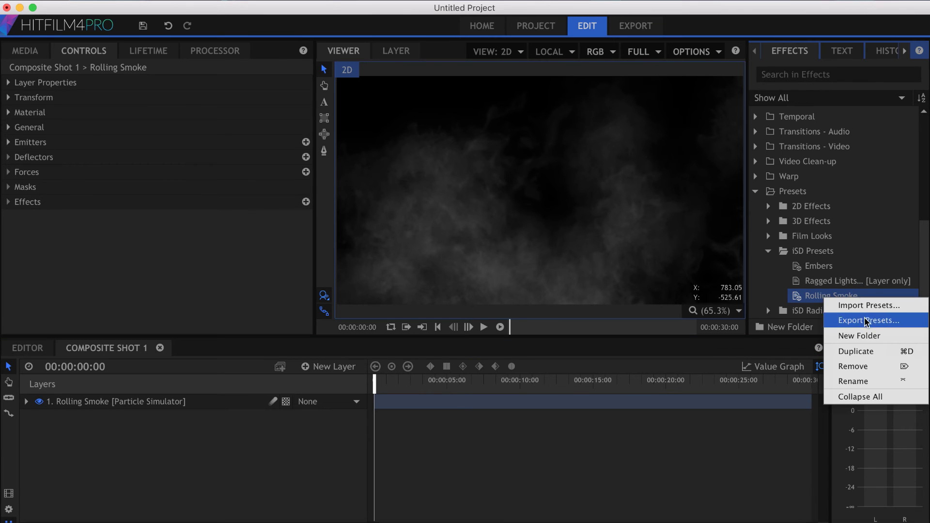
left_click(901, 324)
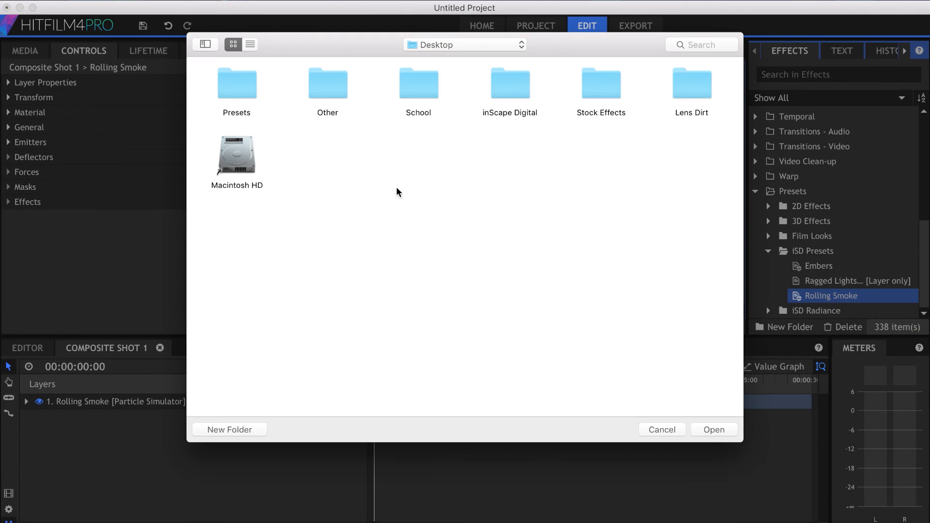
double_click(249, 90)
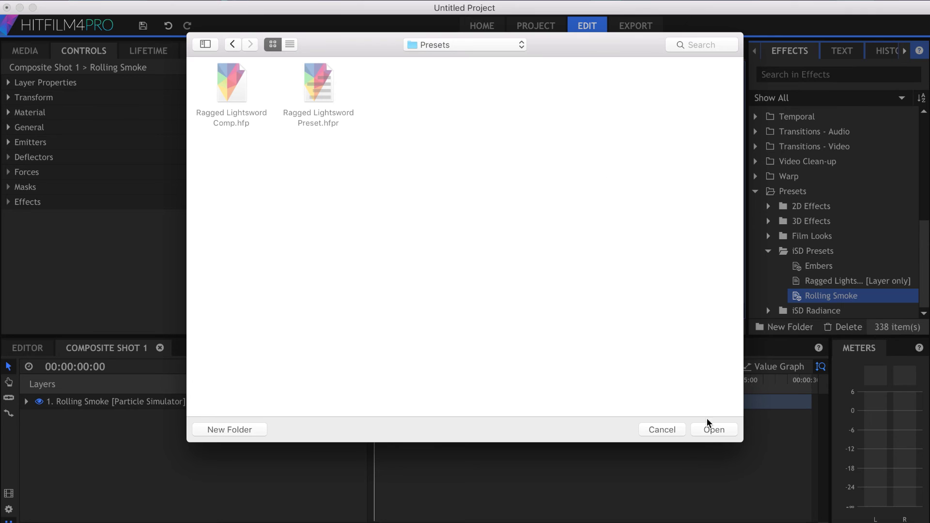
left_click(715, 430)
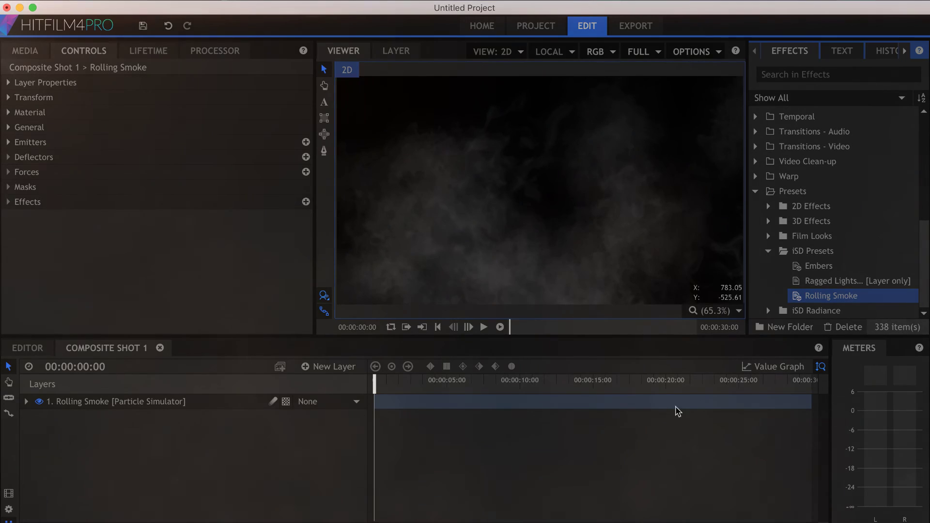